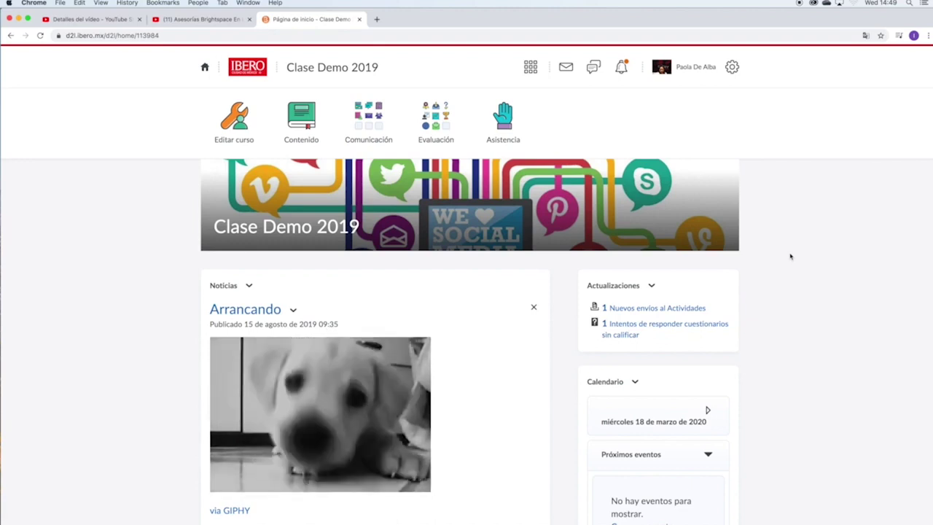
- Open the quiz "1er examen" for editing from the course's Cuestionarios and go to its Vistas de envío settings
{"action": "left_click", "coordinate": [460, 141]}
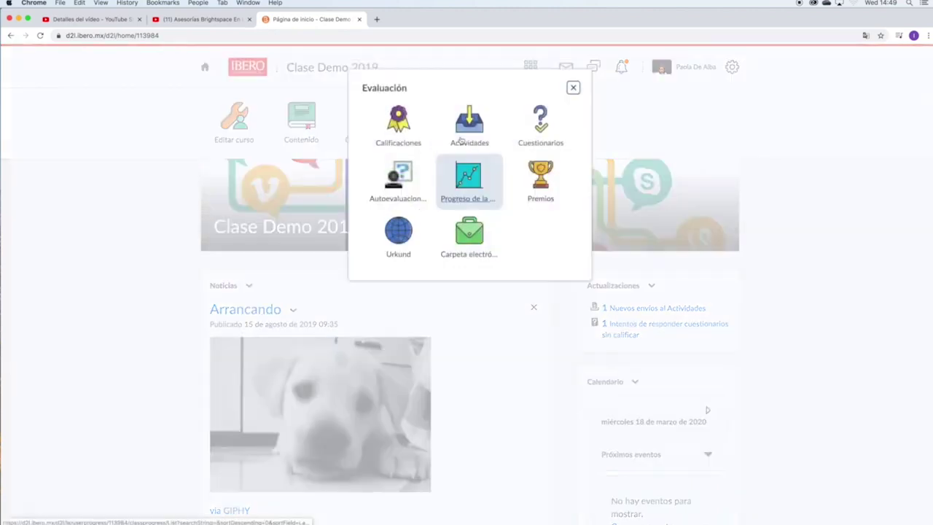
{"action": "left_click", "coordinate": [565, 143]}
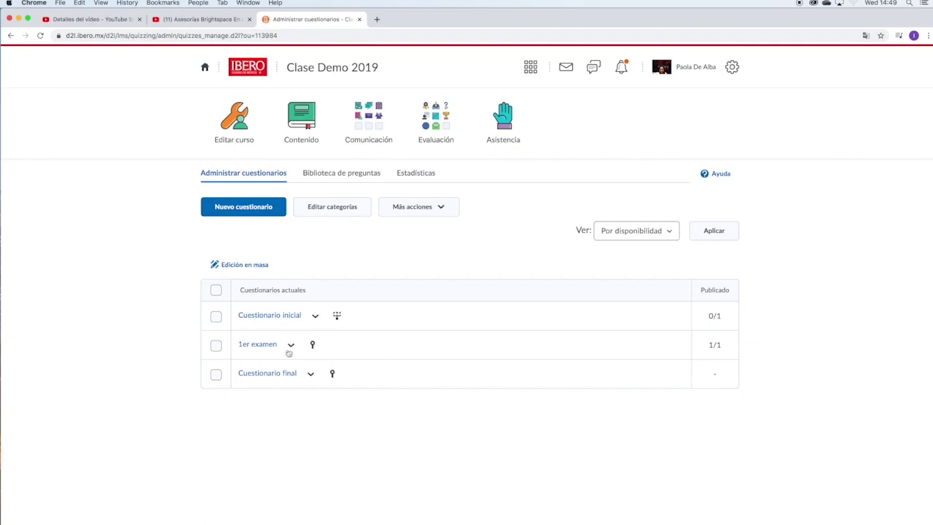
{"action": "left_click", "coordinate": [293, 348]}
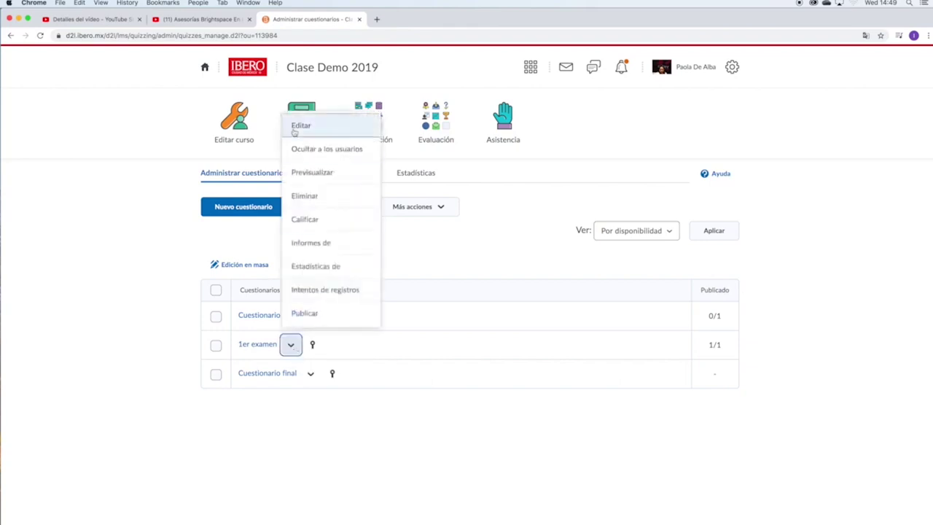
{"action": "left_click", "coordinate": [295, 129]}
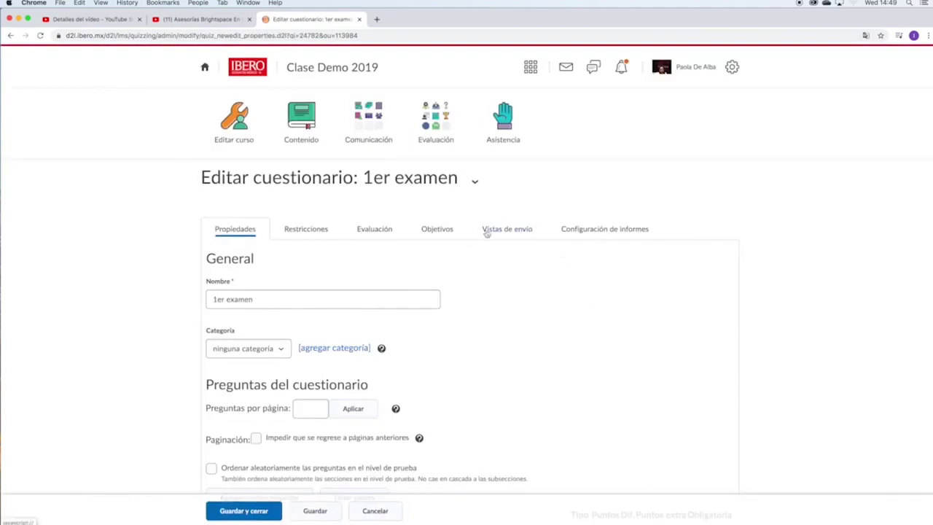
{"action": "left_click", "coordinate": [487, 230]}
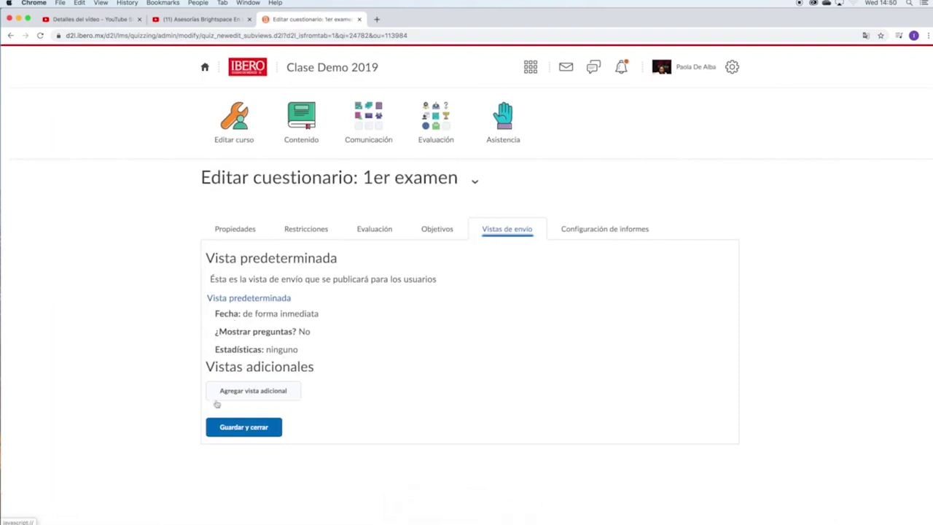
- Add an additional submission view named "Resultados" to the quiz
{"action": "left_click", "coordinate": [223, 398]}
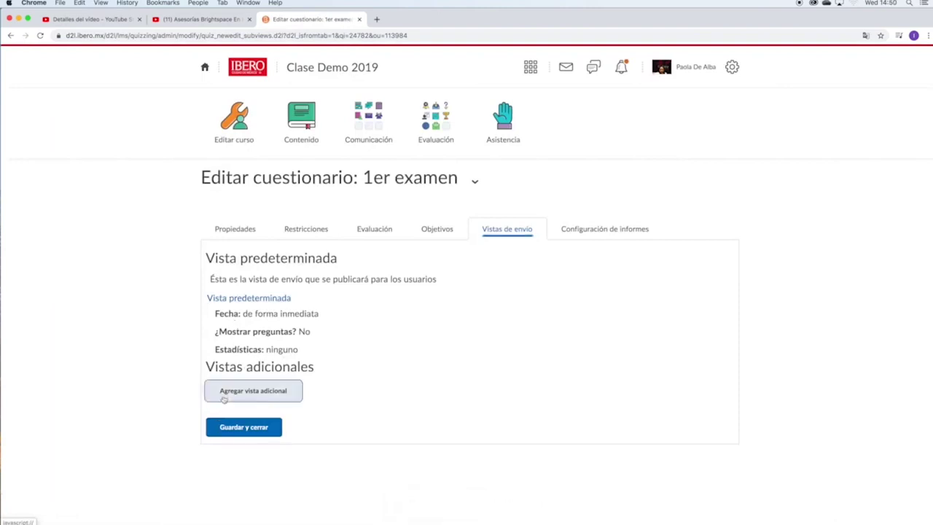
{"action": "left_click", "coordinate": [218, 257]}
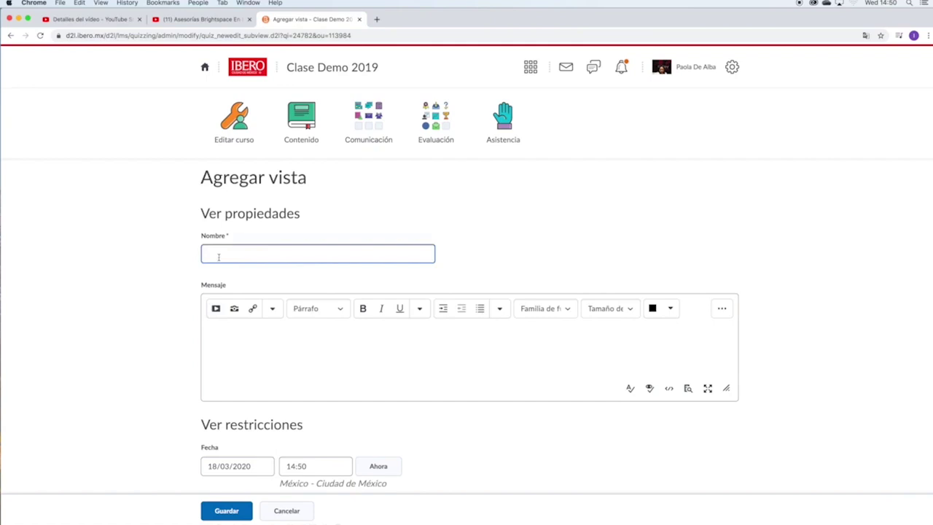
{"action": "type", "text": "Resultados"}
{"action": "left_click", "coordinate": [218, 385]}
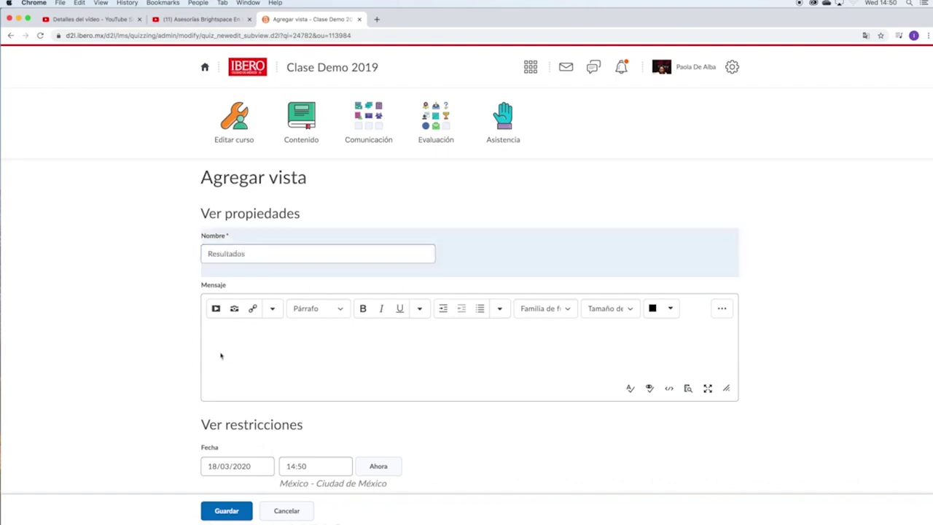
{"action": "scroll", "coordinate": [226, 356], "scroll_direction": "down", "scroll_amount": 3}
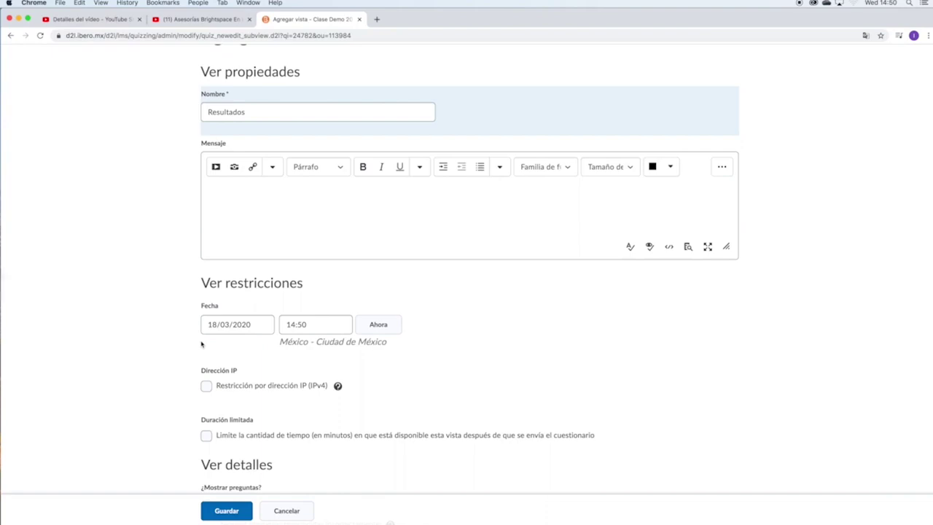
{"action": "scroll", "coordinate": [202, 344], "scroll_direction": "down", "scroll_amount": 2}
{"action": "scroll", "coordinate": [202, 344], "scroll_direction": "down", "scroll_amount": 1}
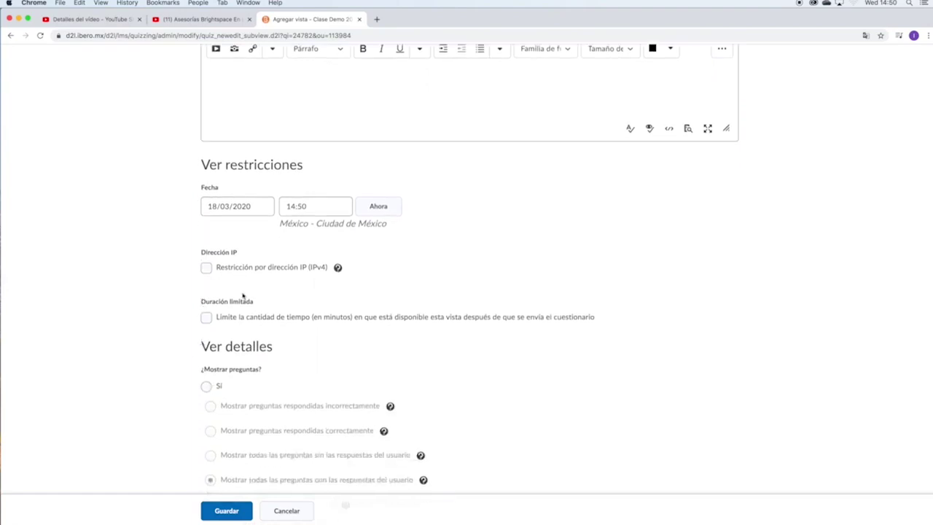
{"action": "left_click", "coordinate": [205, 317]}
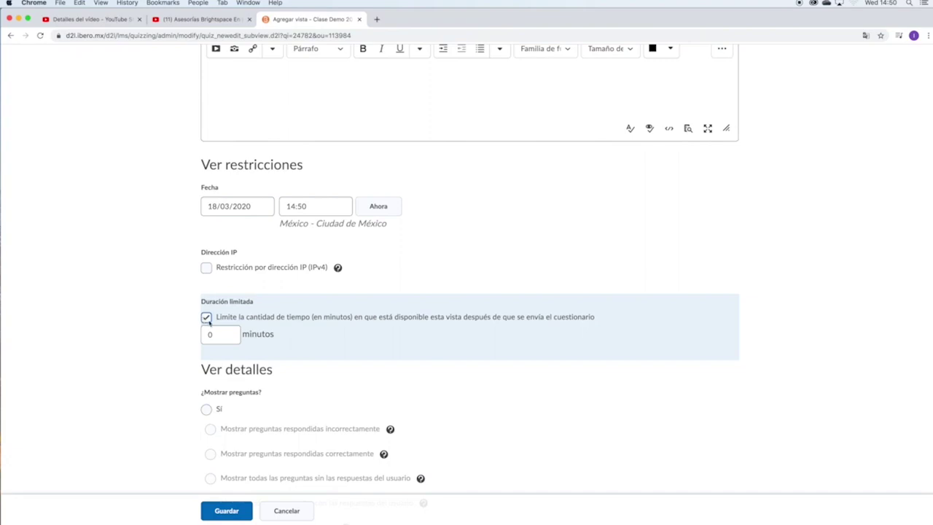
{"action": "left_click", "coordinate": [206, 318]}
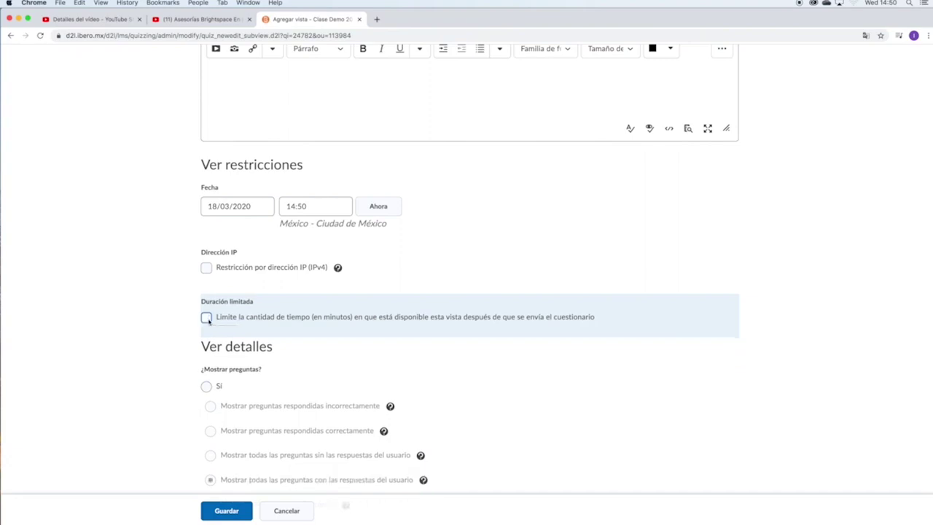
- Set ¿Mostrar preguntas? to Sí for the view and choose "Mostrar preguntas respondidas correctamente"
{"action": "scroll", "coordinate": [230, 338], "scroll_direction": "down", "scroll_amount": 4}
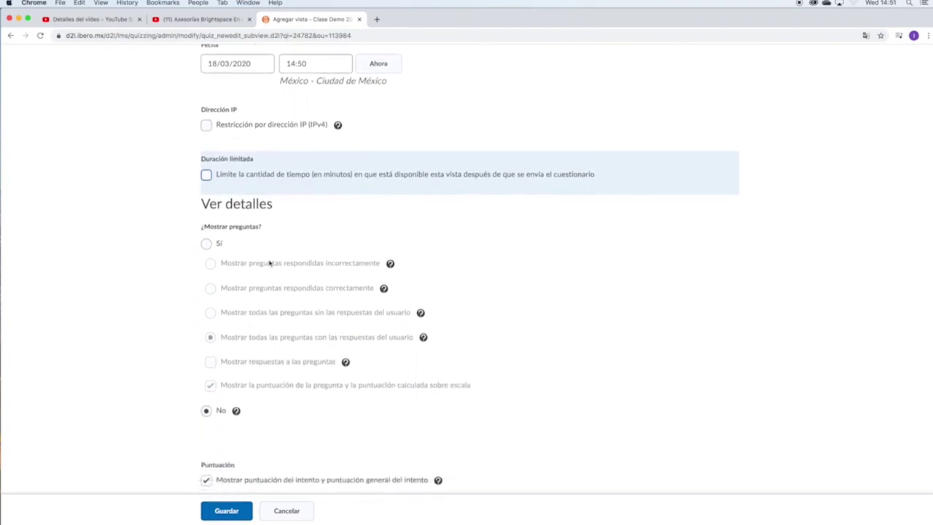
{"action": "left_click", "coordinate": [206, 243]}
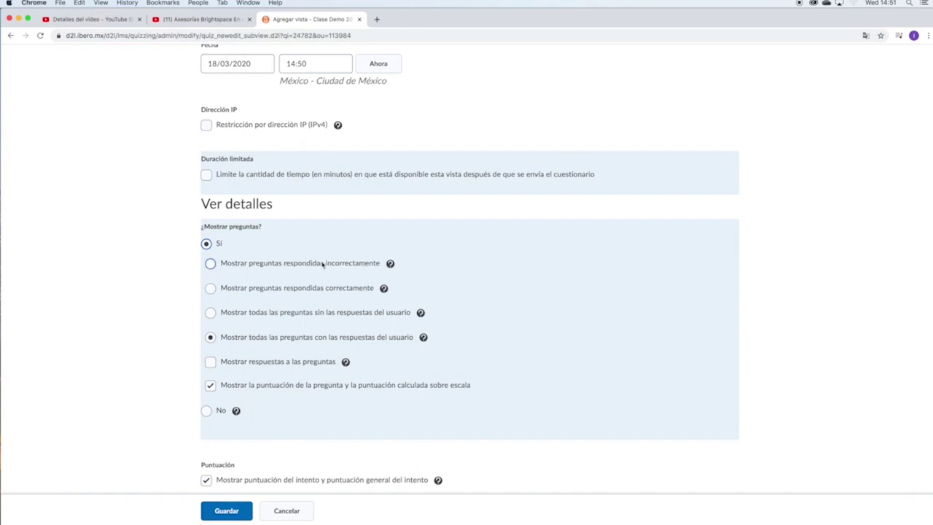
{"action": "left_click", "coordinate": [210, 288]}
{"action": "left_click", "coordinate": [210, 312]}
{"action": "left_click", "coordinate": [210, 337]}
{"action": "left_click", "coordinate": [210, 263]}
{"action": "left_click", "coordinate": [210, 288]}
{"action": "left_click", "coordinate": [210, 312]}
{"action": "left_click", "coordinate": [210, 263]}
{"action": "left_click", "coordinate": [210, 288]}
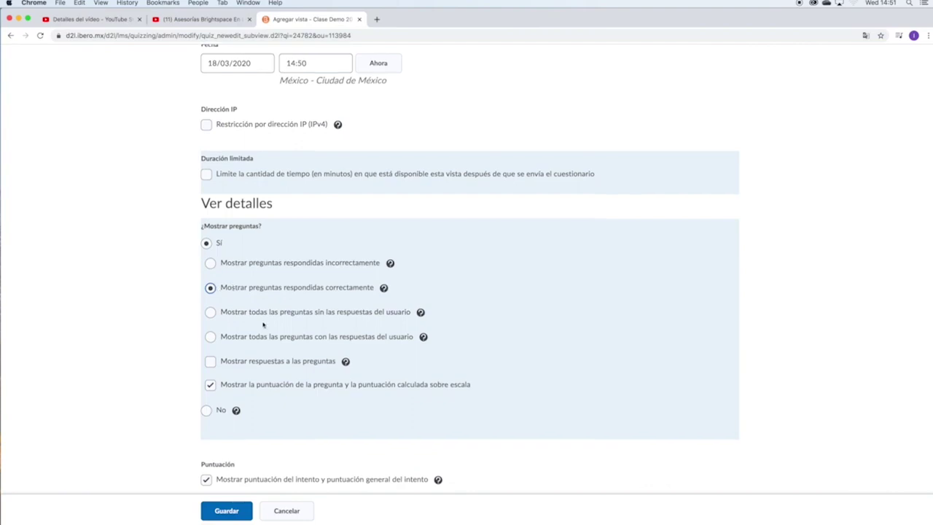
- Enable "Mostrar respuestas a las preguntas" in the view's details
{"action": "scroll", "coordinate": [263, 324], "scroll_direction": "down", "scroll_amount": 1}
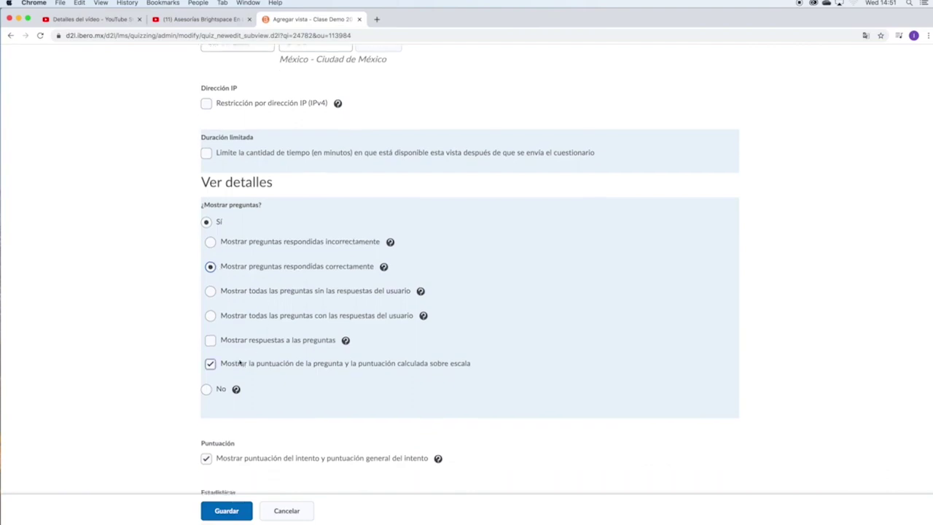
{"action": "left_click", "coordinate": [211, 341]}
{"action": "scroll", "coordinate": [361, 372], "scroll_direction": "down", "scroll_amount": 2}
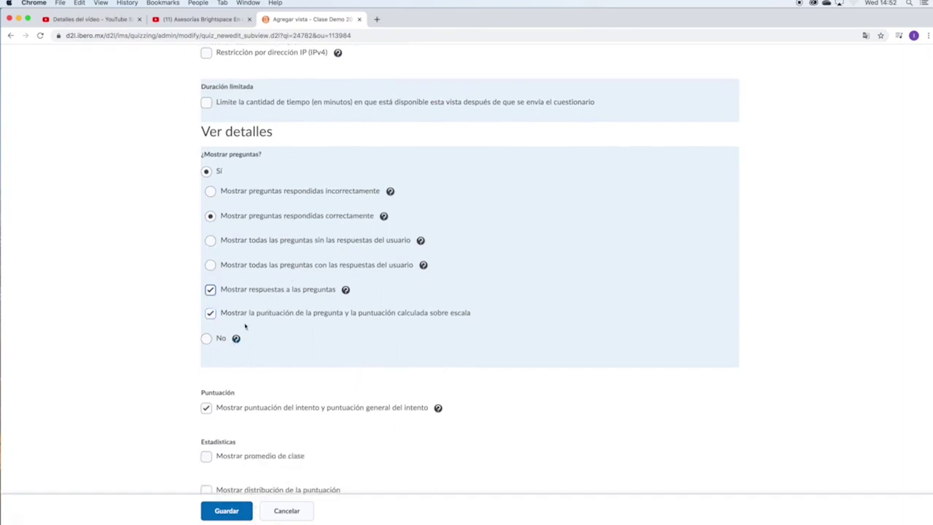
- Save the Resultados view, and save and close the 1er examen quiz
{"action": "scroll", "coordinate": [246, 325], "scroll_direction": "down", "scroll_amount": 1}
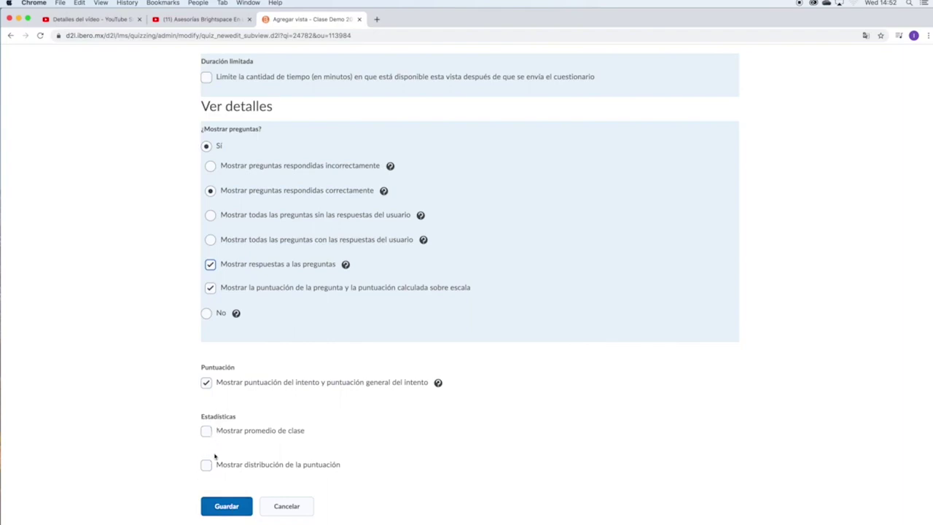
{"action": "left_click", "coordinate": [218, 506]}
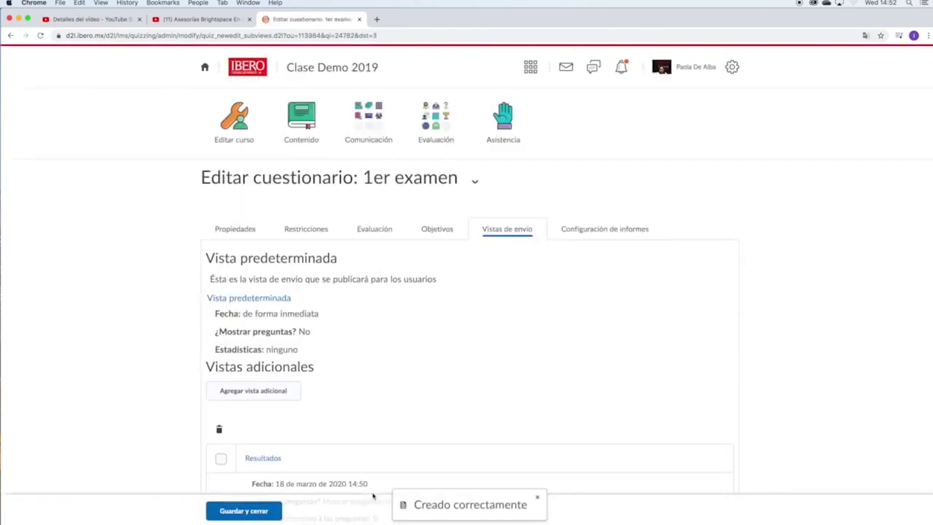
{"action": "scroll", "coordinate": [373, 495], "scroll_direction": "down", "scroll_amount": 2}
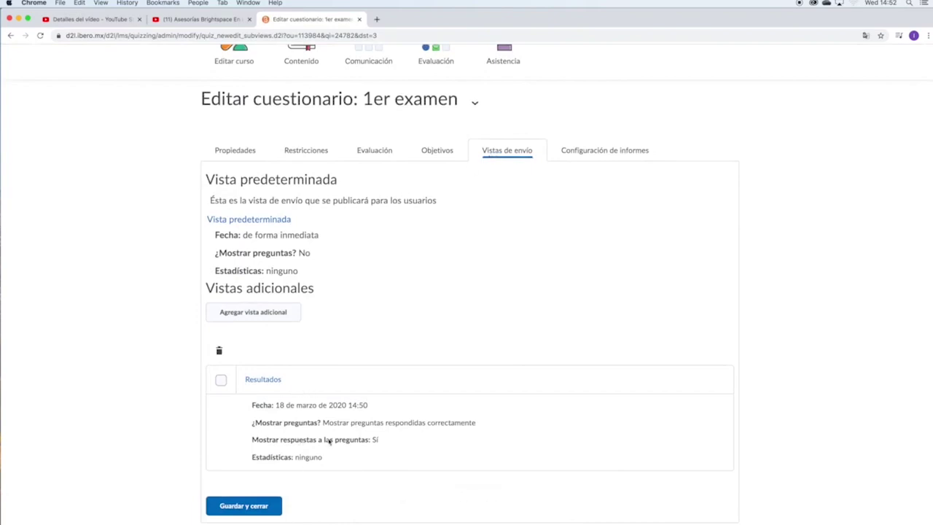
{"action": "left_click", "coordinate": [251, 512]}
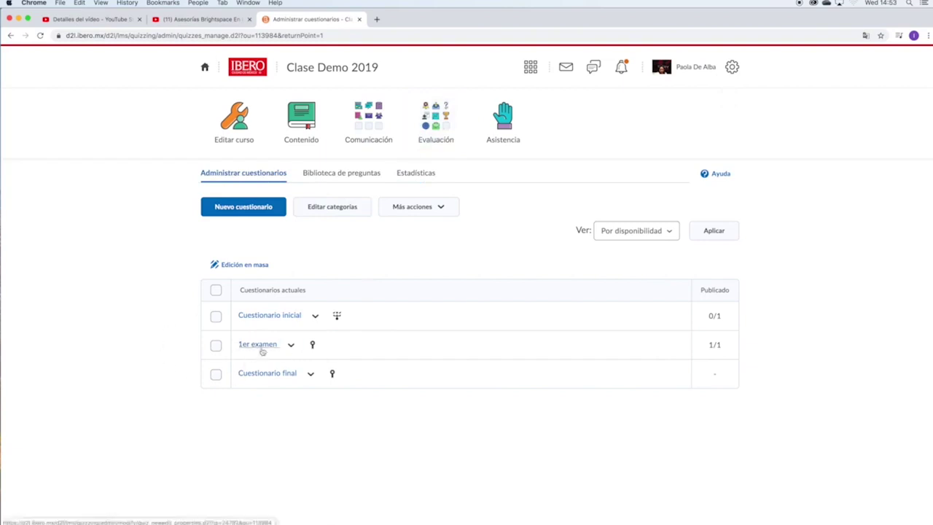
{"action": "left_click", "coordinate": [289, 346]}
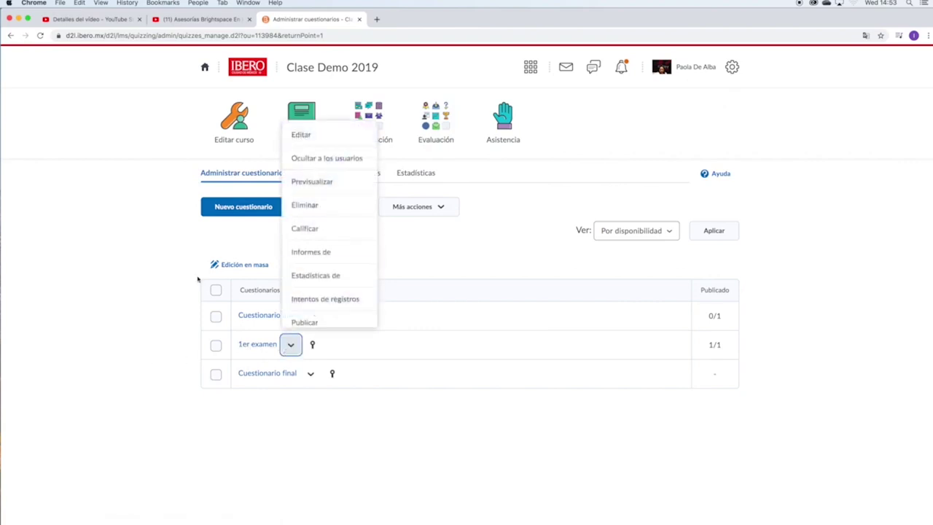
{"action": "left_click", "coordinate": [127, 313]}
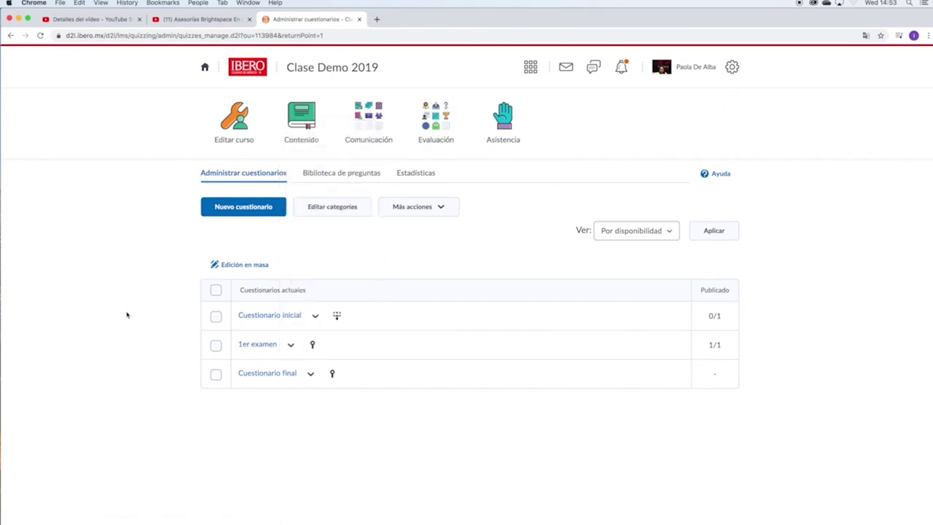